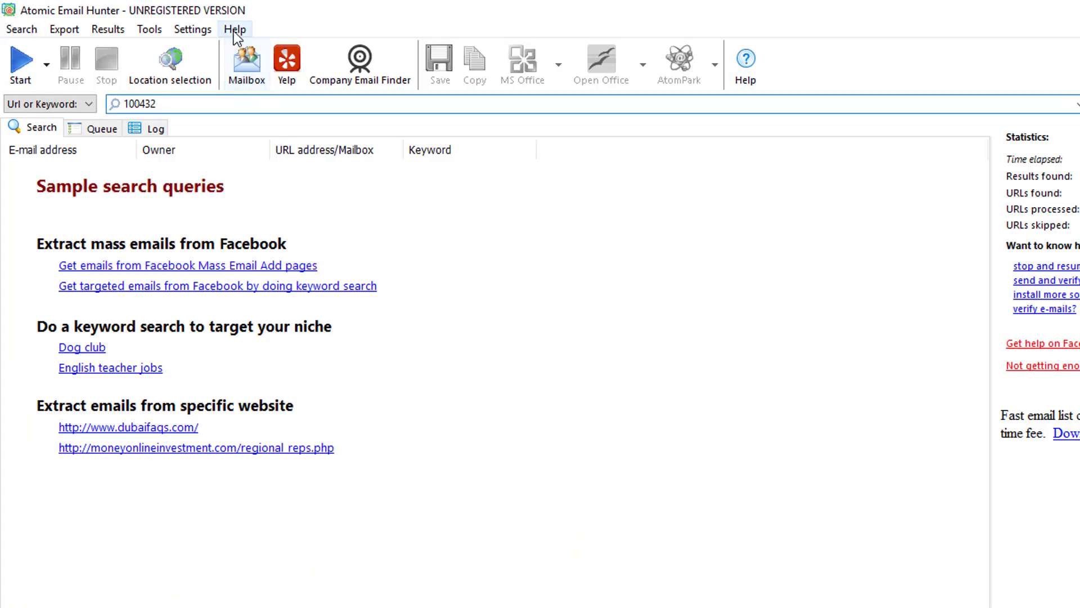
# Open Atomic Email Hunter's help and registration options.
pyautogui.click(234, 29)
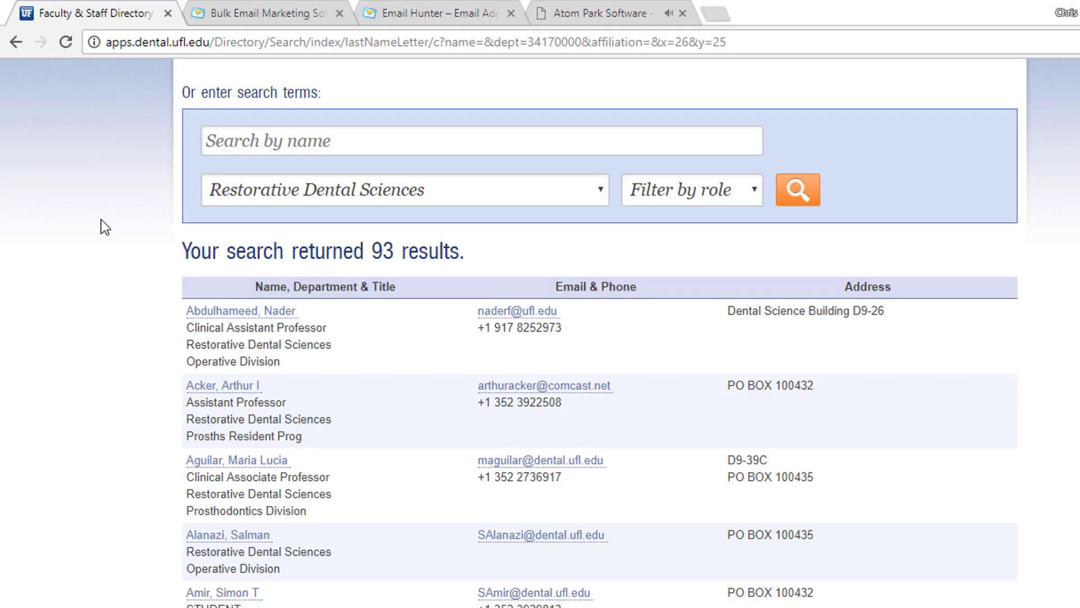
# Highlight the '93 results' count and a sample staff email, then select the directory page URL.
pyautogui.scroll(5, 100, 218)
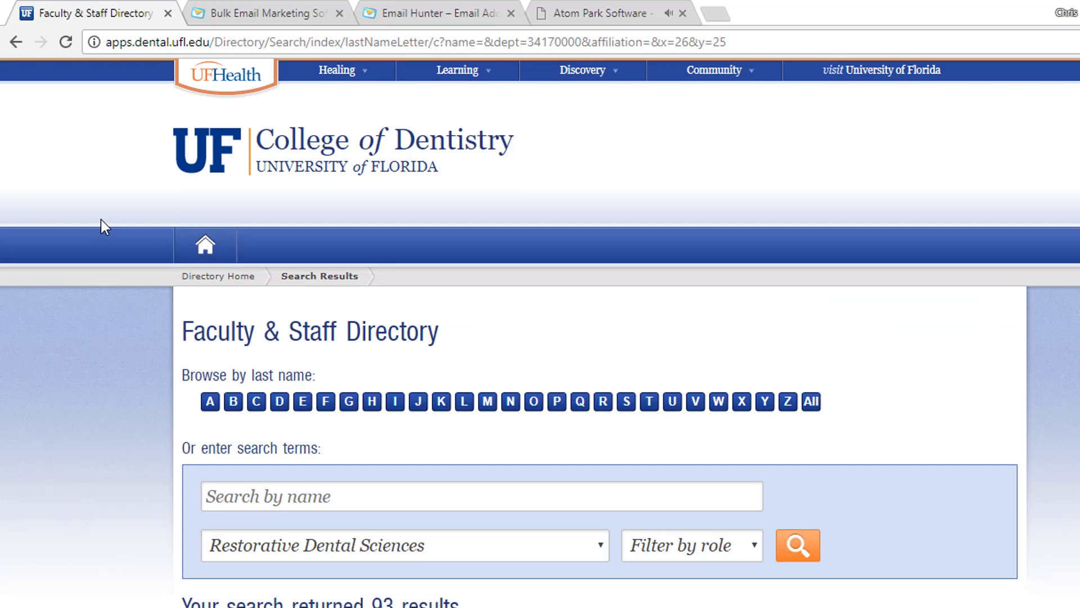
pyautogui.scroll(-6, 100, 220)
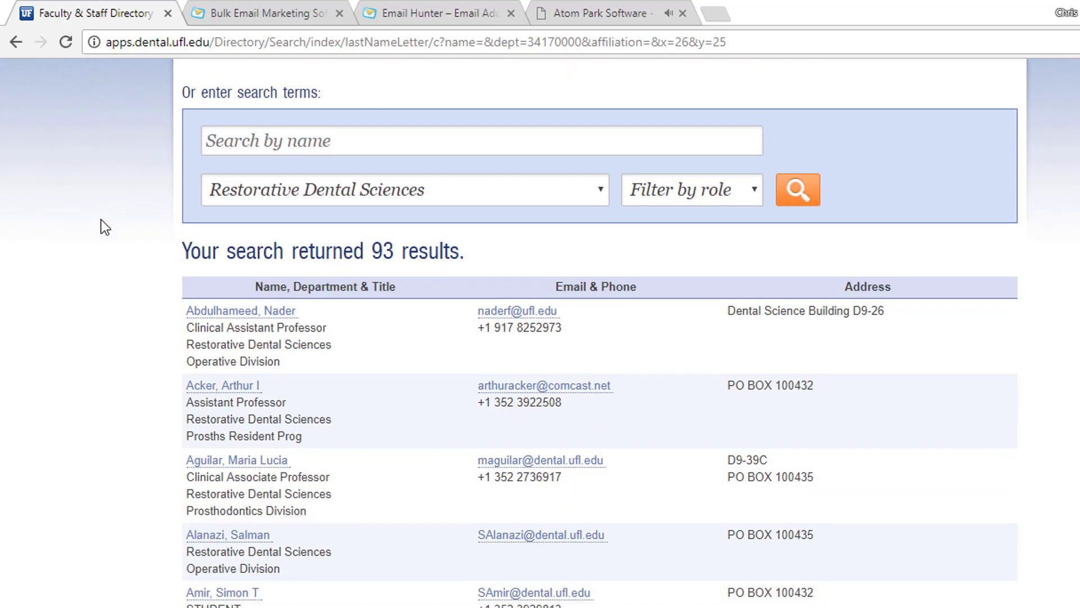
pyautogui.moveTo(377, 247); pyautogui.dragTo(458, 251)
pyautogui.scroll(-2, 603, 239)
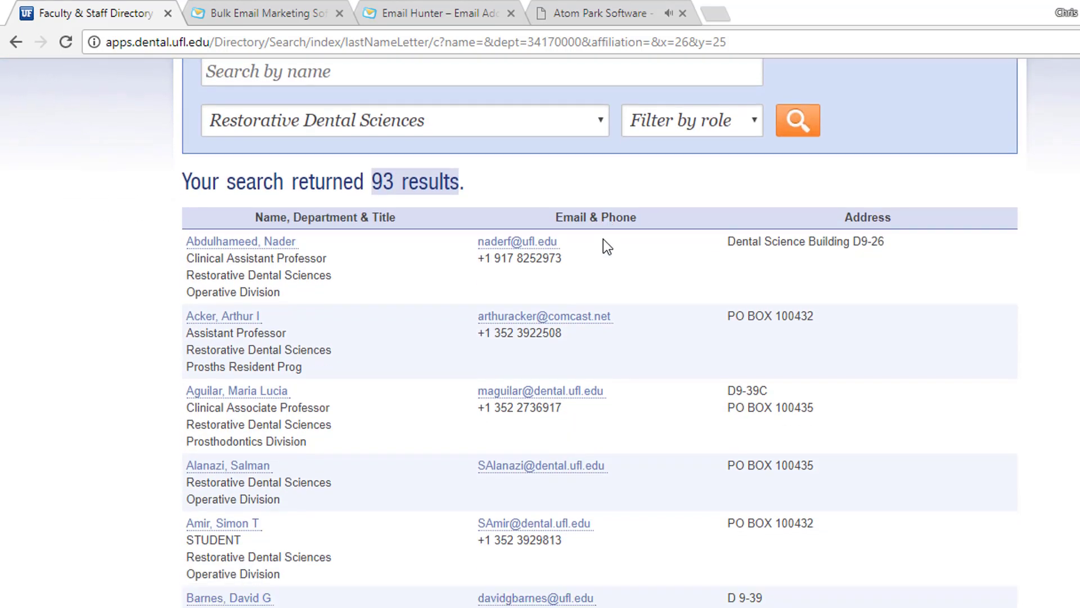
pyautogui.moveTo(561, 222); pyautogui.dragTo(483, 220)
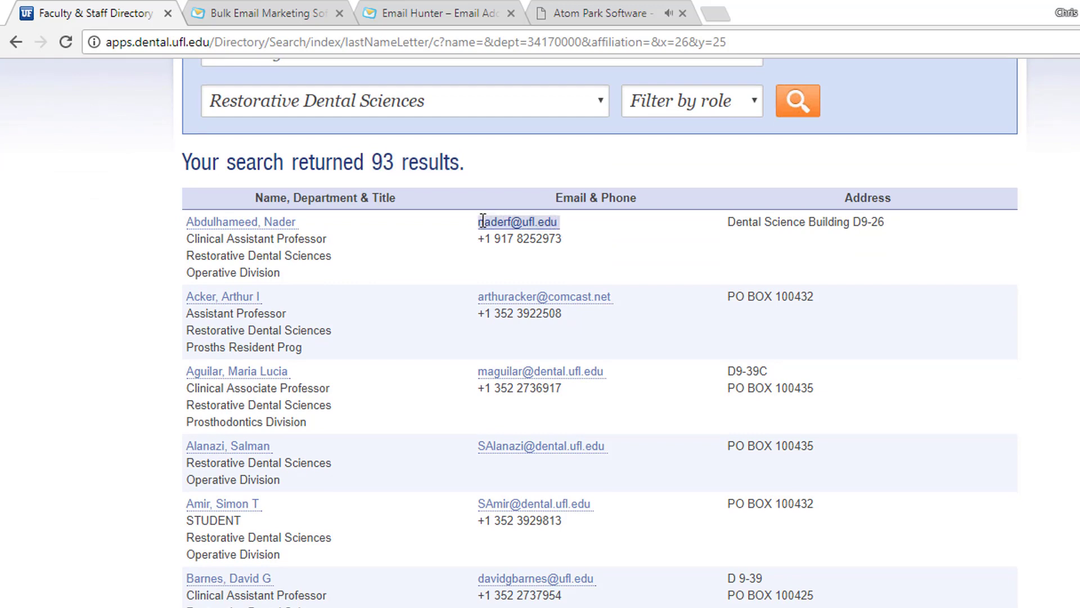
pyautogui.click(402, 42)
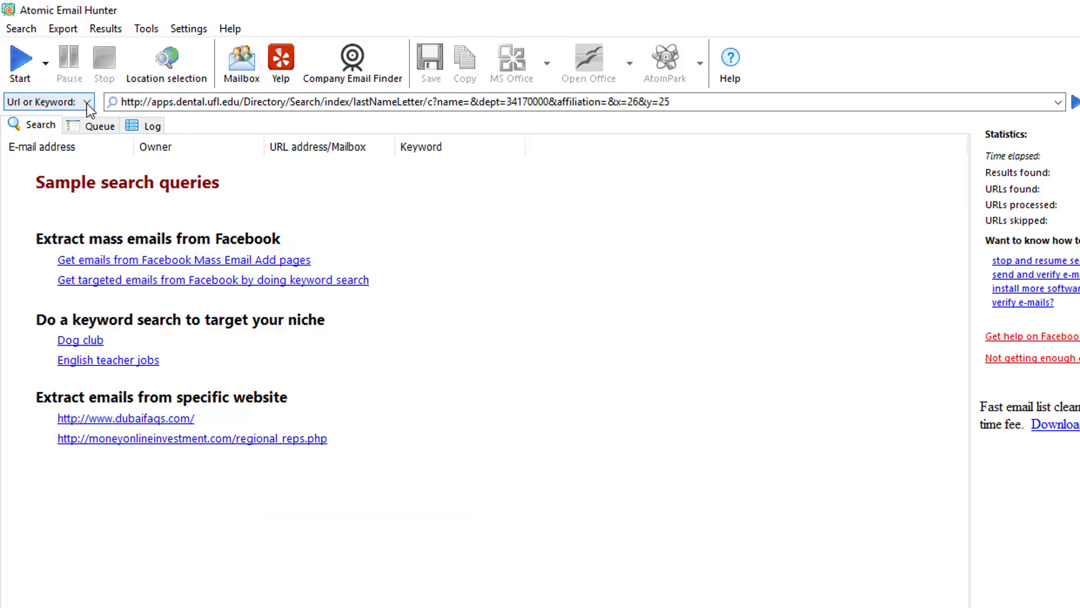
# Preview the Url or Keyword and Start choices unchanged, then open the Settings menu.
pyautogui.click(87, 103)
pyautogui.click(87, 104)
pyautogui.click(46, 72)
pyautogui.click(46, 72)
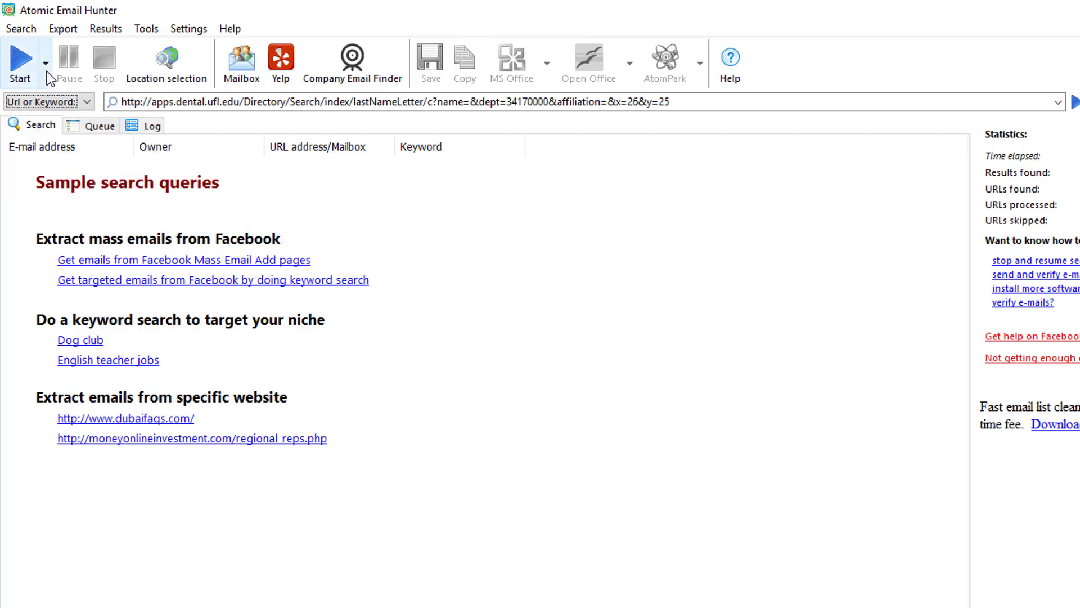
pyautogui.click(187, 29)
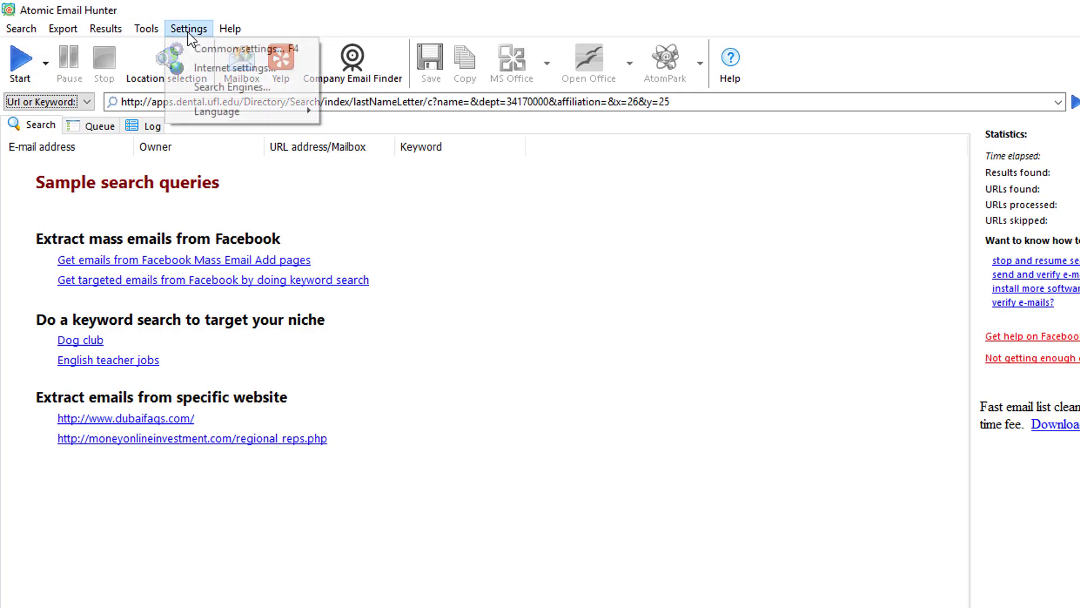
# Open Common settings and look through the Advanced, URL filters and E-mail filters tabs.
pyautogui.click(224, 52)
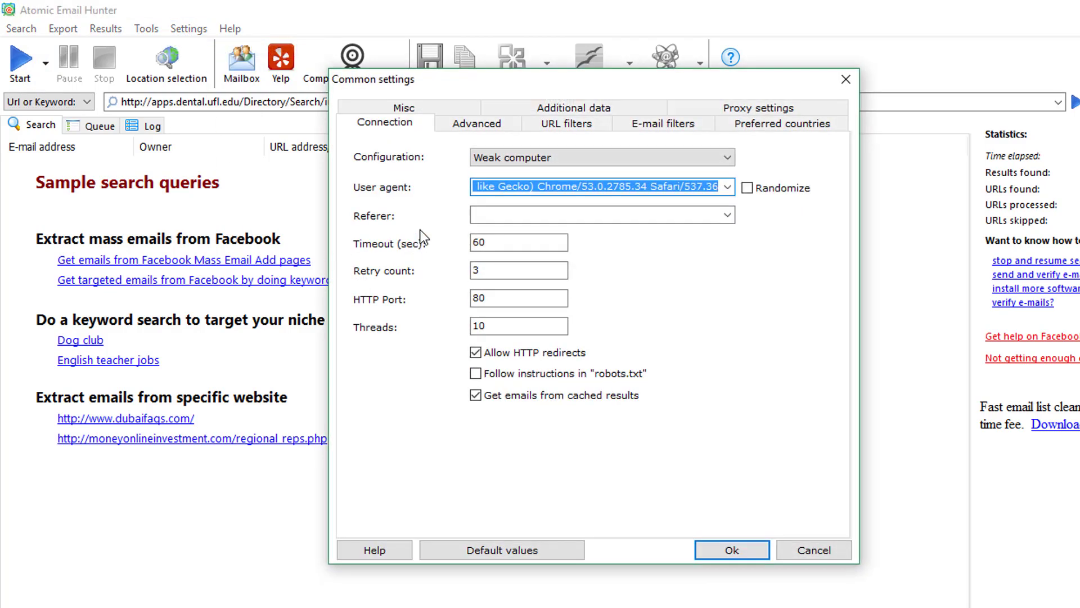
pyautogui.click(477, 124)
pyautogui.click(588, 125)
pyautogui.click(633, 127)
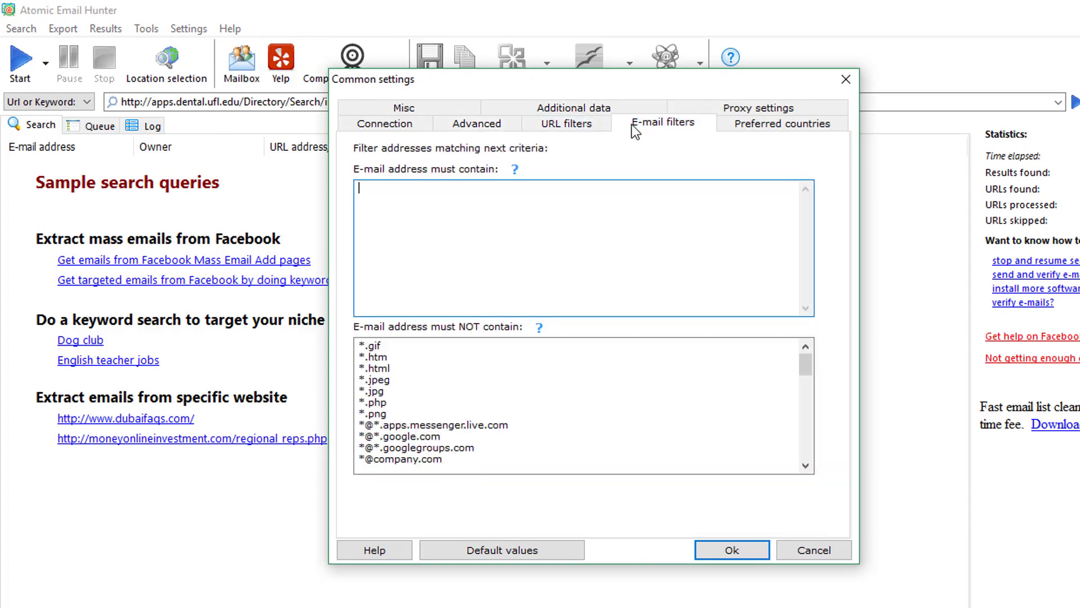
pyautogui.click(370, 127)
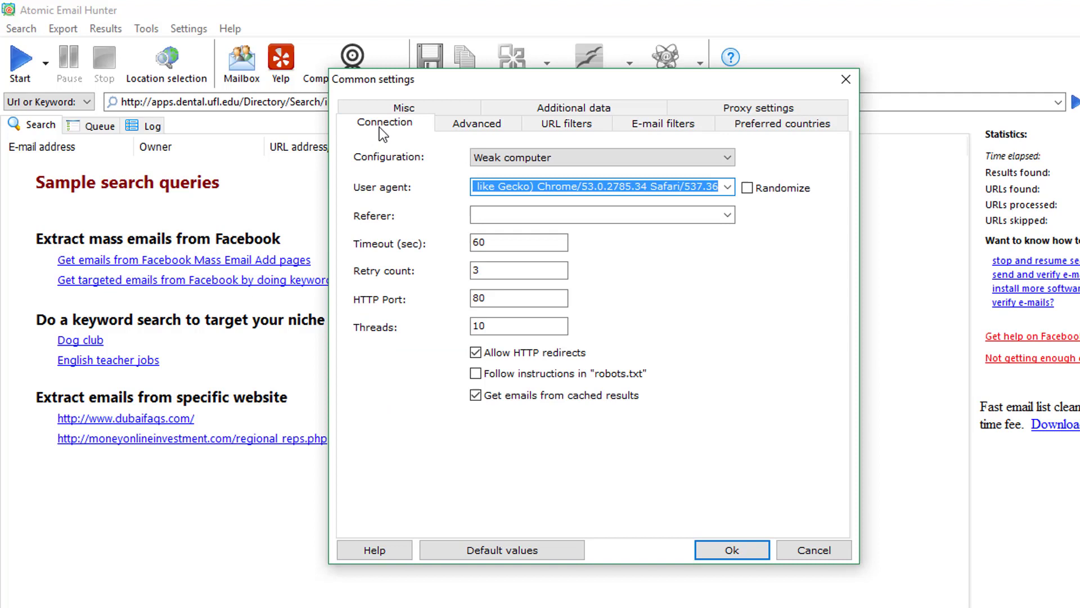
# On Connection, keep the Weak computer configuration and tick Randomize for the user agent.
pyautogui.click(545, 157)
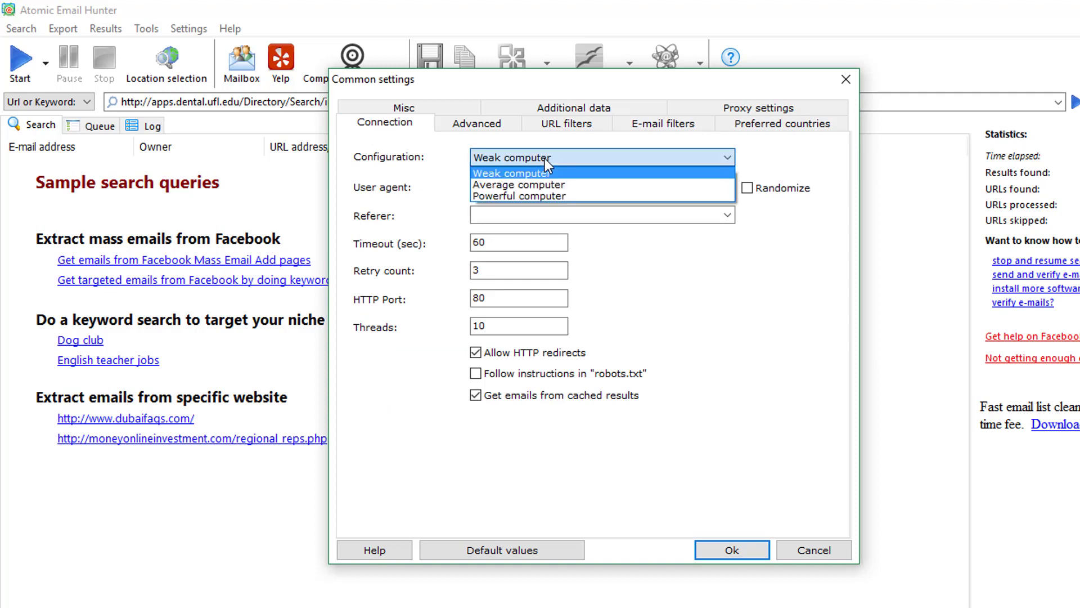
pyautogui.click(545, 158)
pyautogui.click(642, 183)
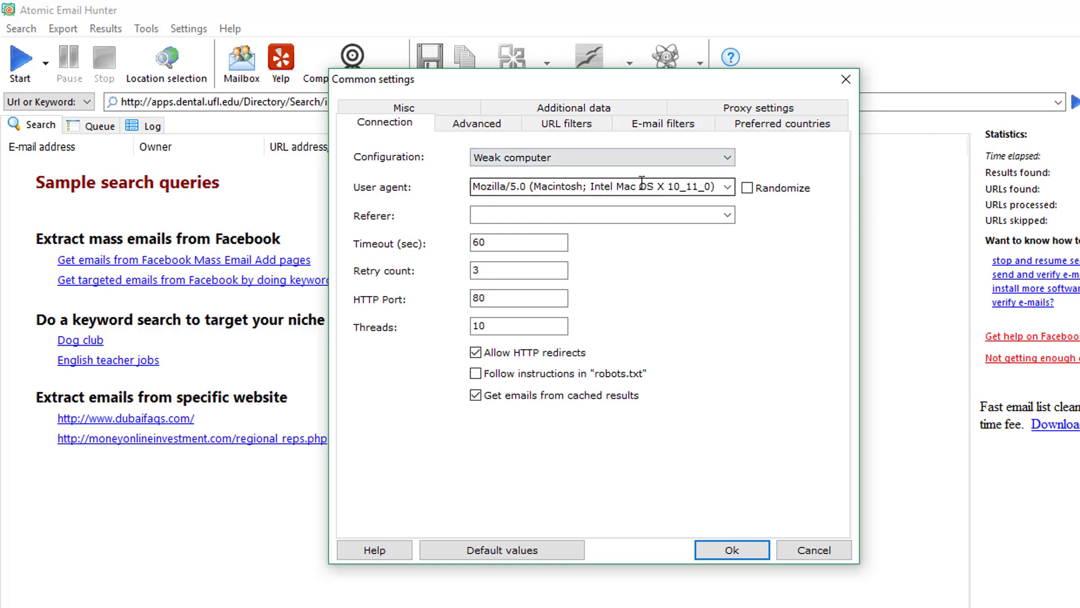
pyautogui.click(728, 186)
pyautogui.click(729, 186)
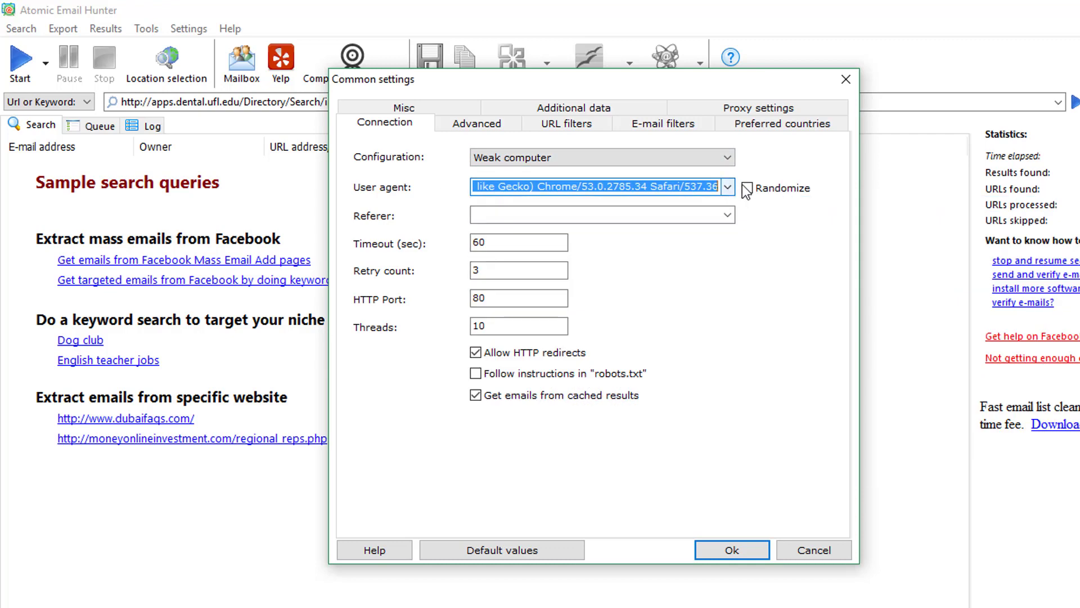
pyautogui.click(746, 188)
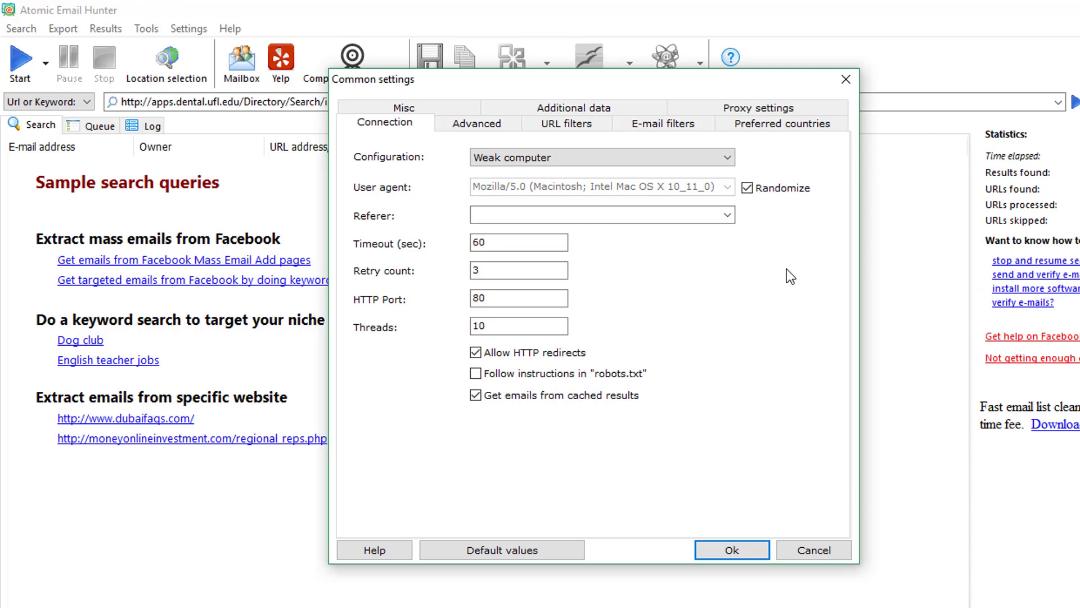
# On the Advanced tab, enable the 5 to 10 second timeout between requests to one domain.
pyautogui.click(477, 124)
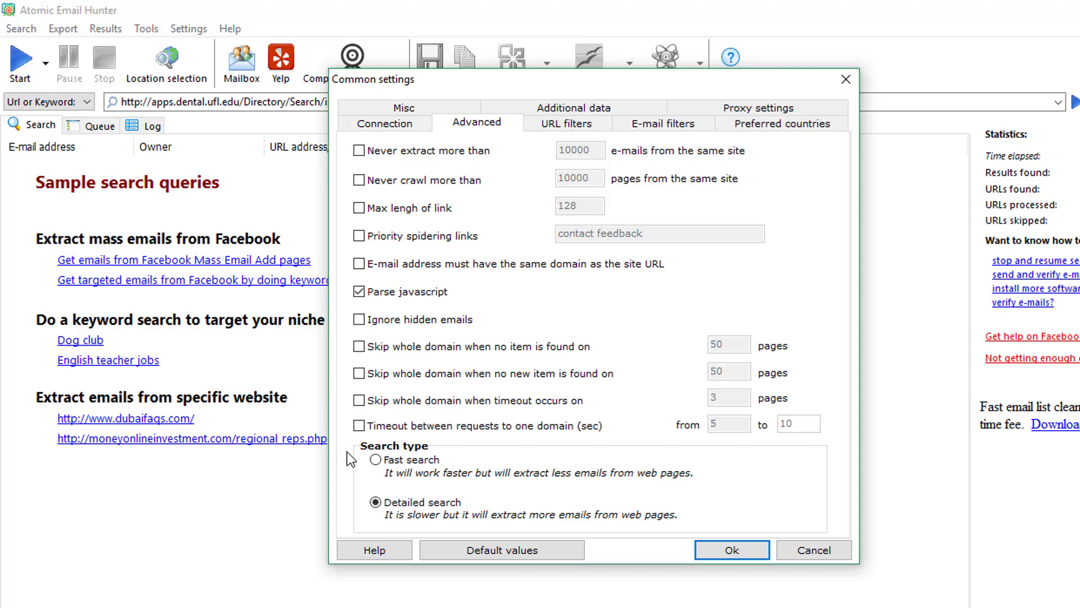
pyautogui.click(360, 426)
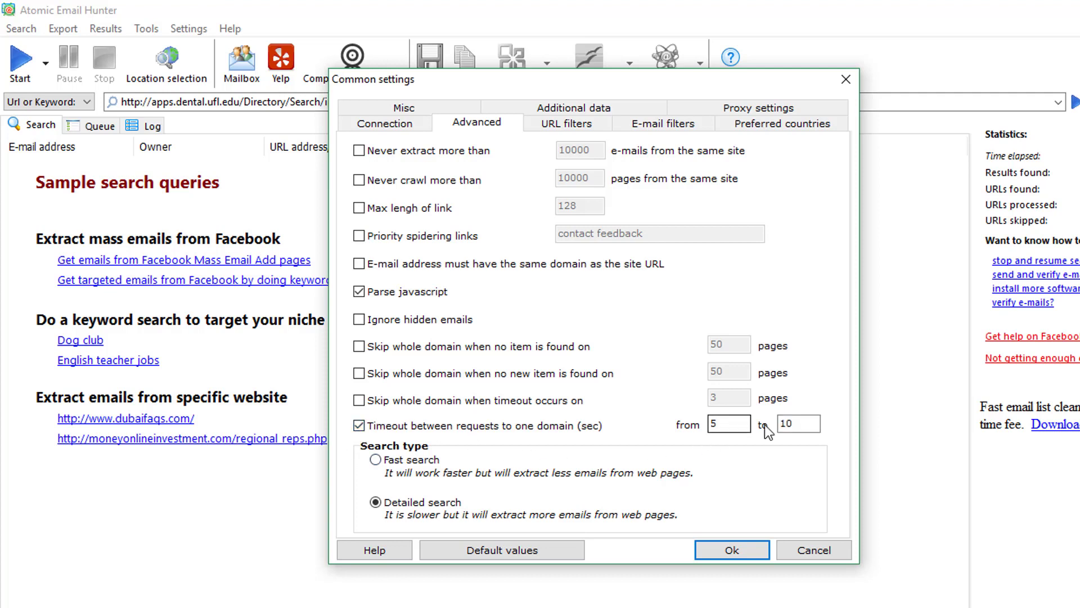
pyautogui.click(803, 423)
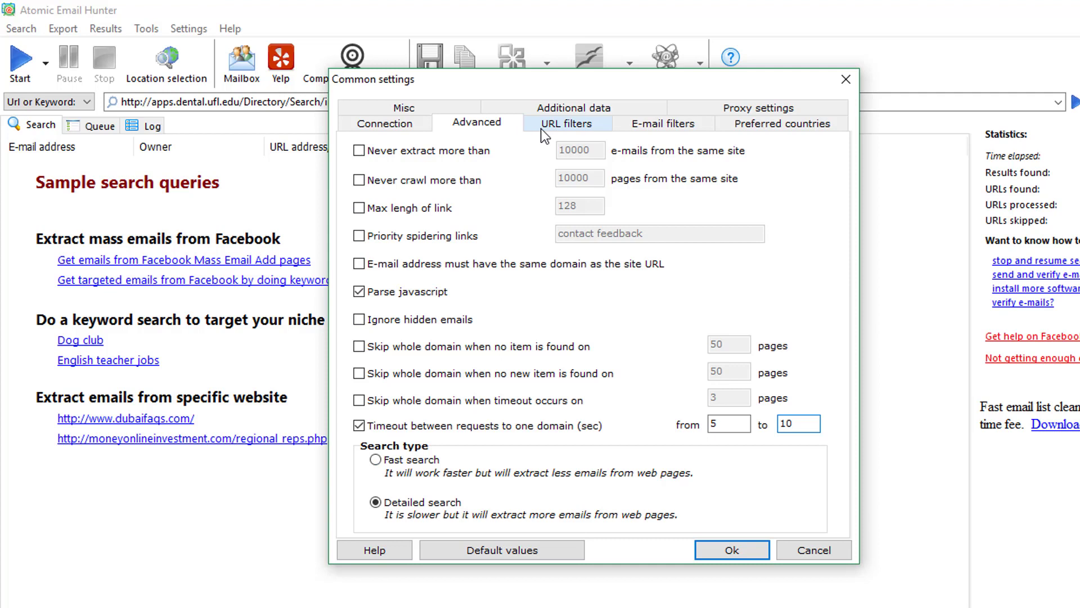
# Look over the URL must-contain and exclude lists, then the E-mail filters lists.
pyautogui.click(561, 128)
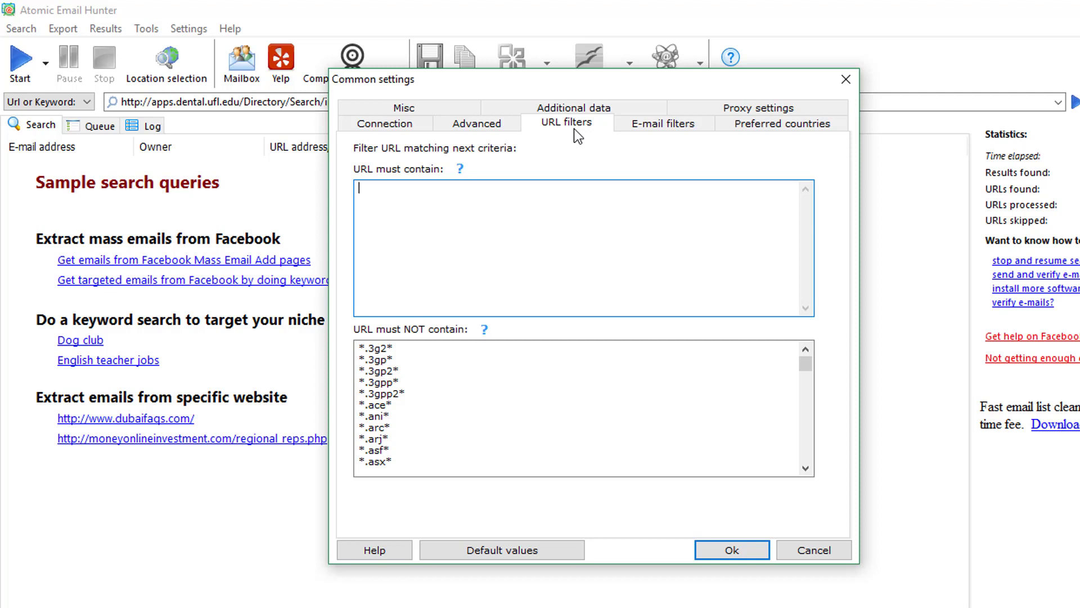
pyautogui.click(435, 360)
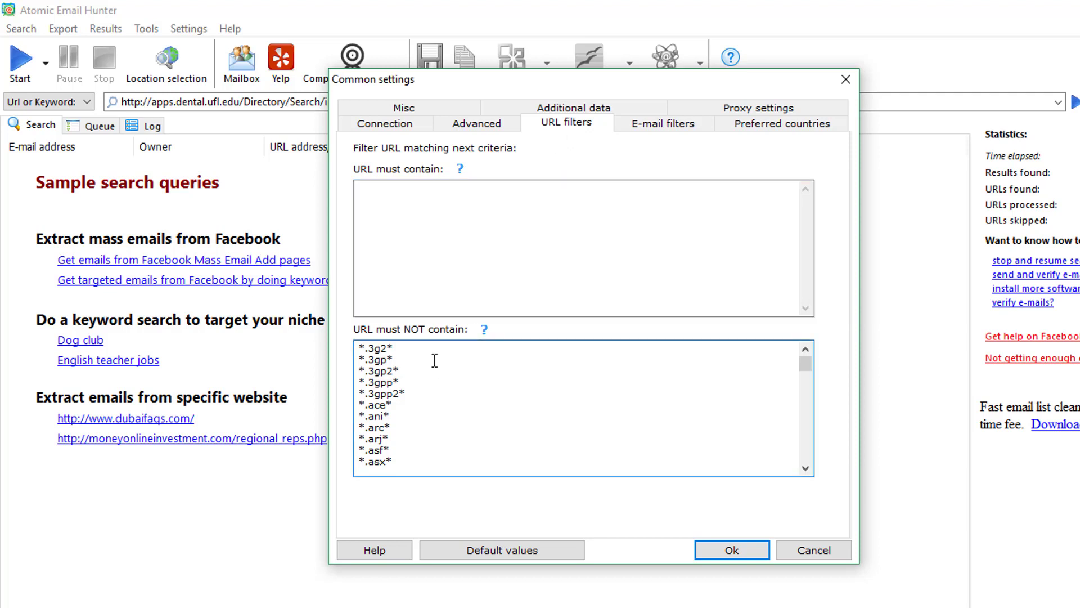
pyautogui.click(374, 191)
pyautogui.click(663, 123)
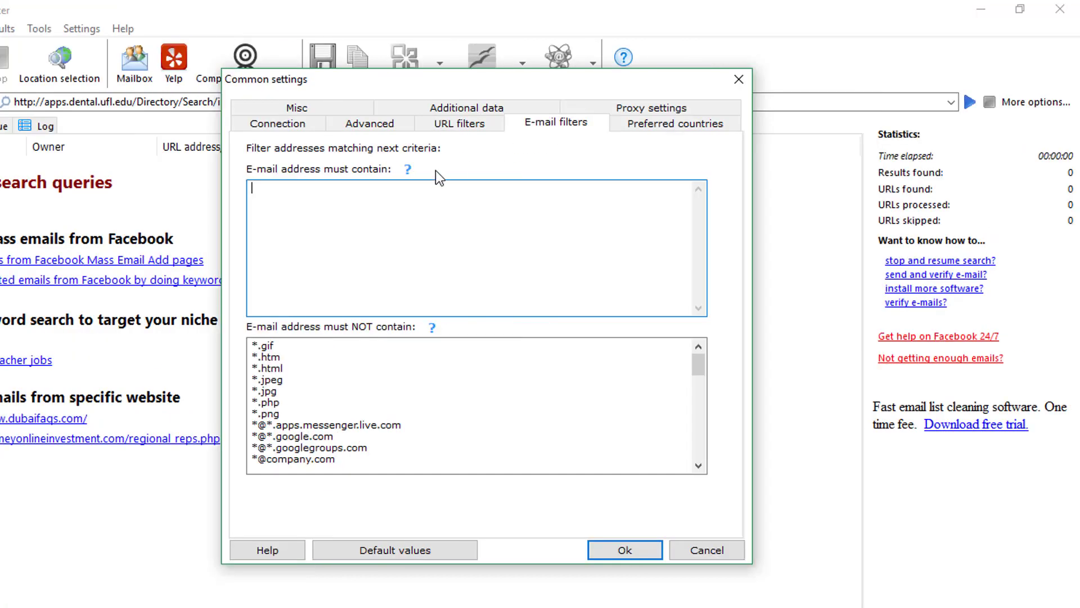
pyautogui.moveTo(516, 174)
# Confirm the common settings with Ok and expand More options for extracting from the directory site.
pyautogui.click(625, 549)
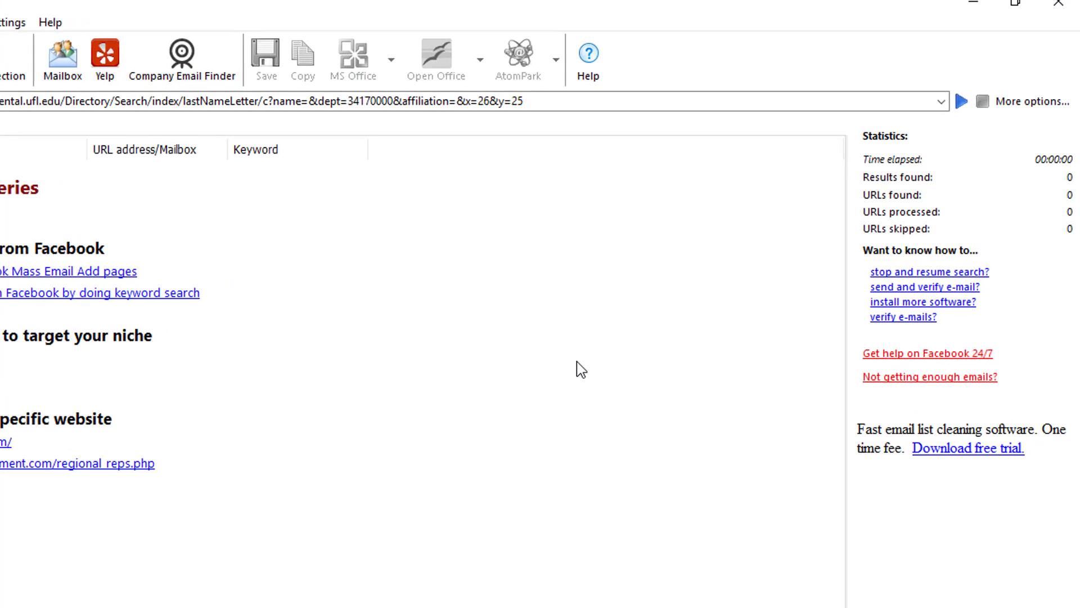
pyautogui.click(1036, 102)
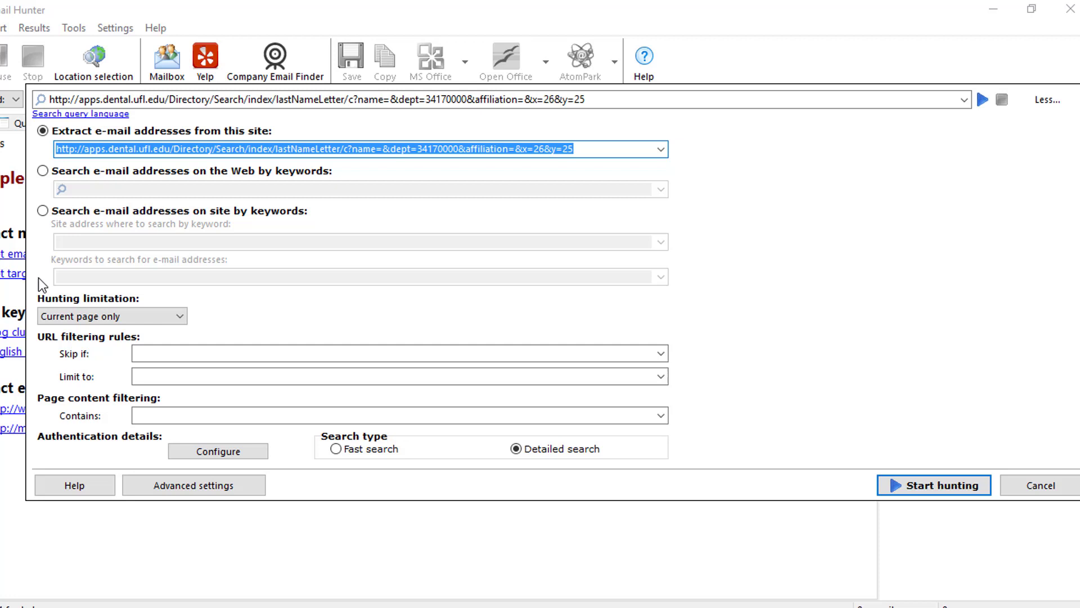
# Try the web and site keyword search modes, then return to extracting from the directory URL.
pyautogui.click(42, 171)
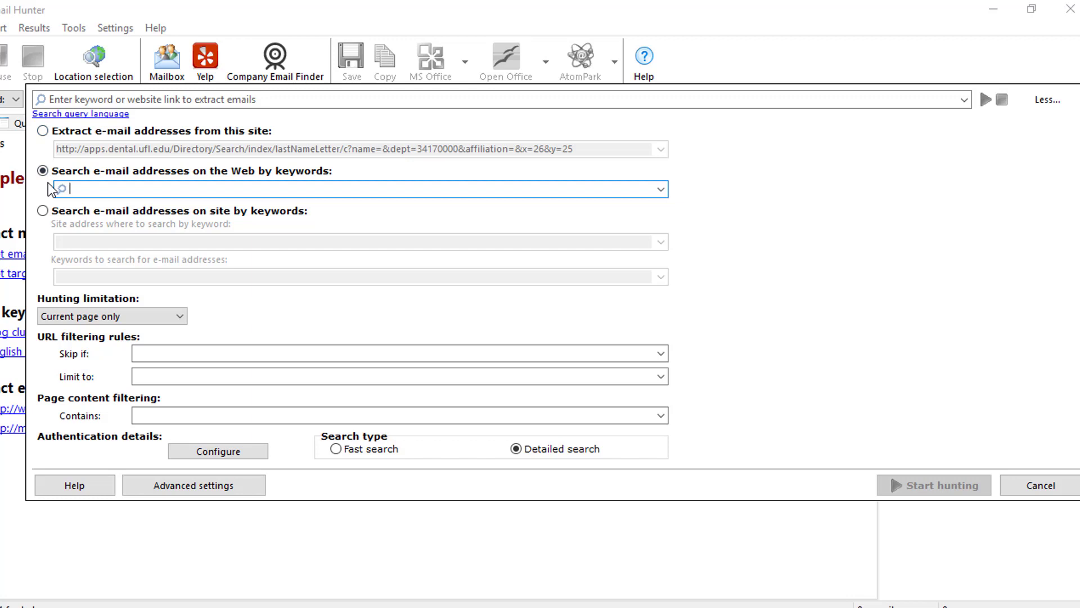
pyautogui.click(43, 212)
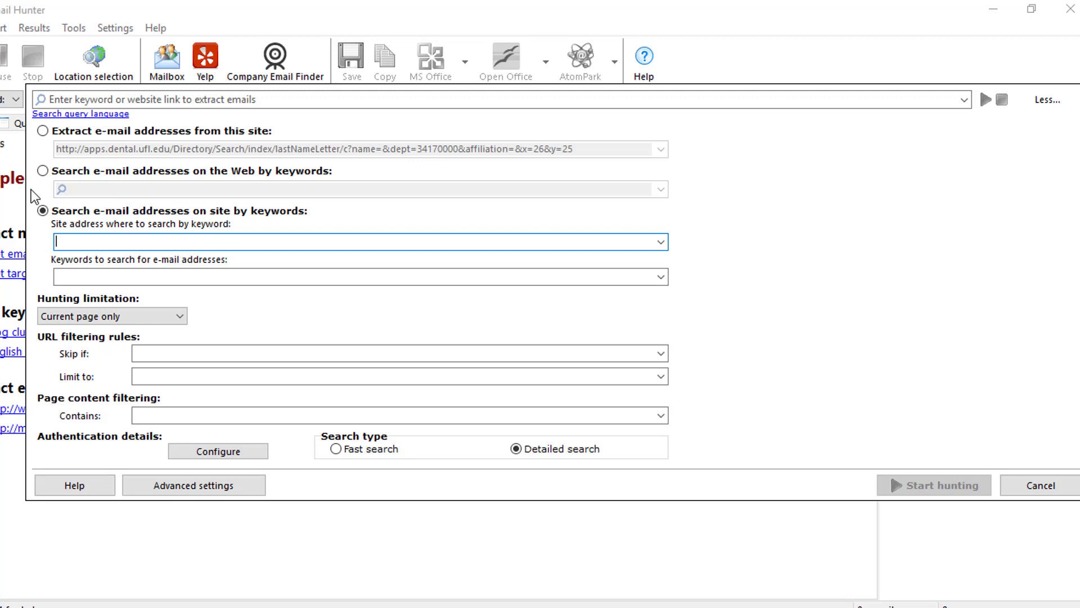
pyautogui.click(45, 135)
# Put apps.dental.ufl.edu in Limit to and set Hunting limitation to Current site only.
pyautogui.click(101, 150)
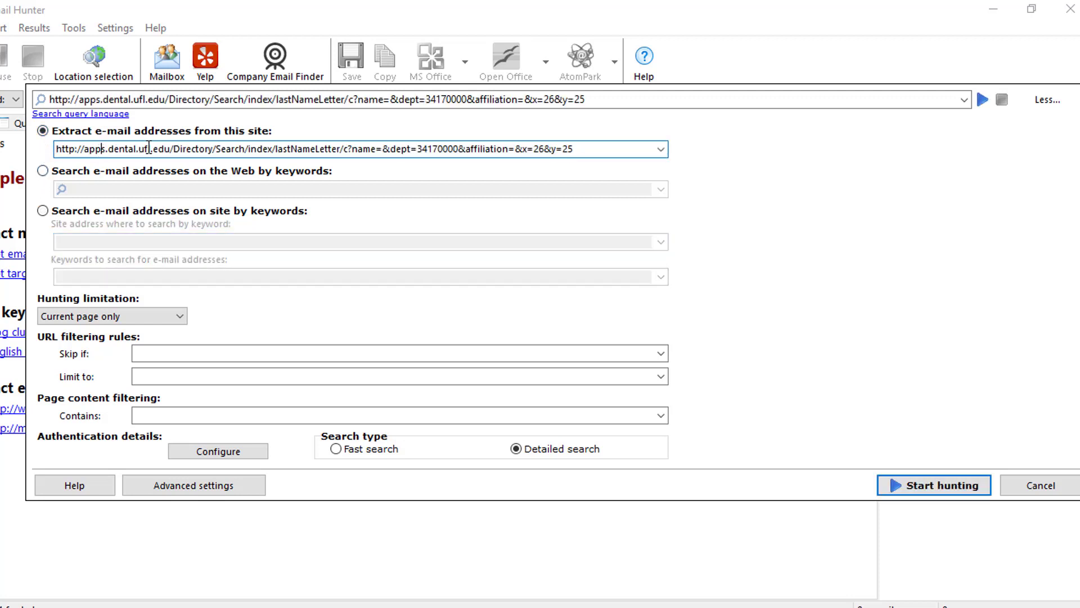
pyautogui.moveTo(170, 150); pyautogui.dragTo(87, 148)
pyautogui.hotkey('ctrl', 'c')
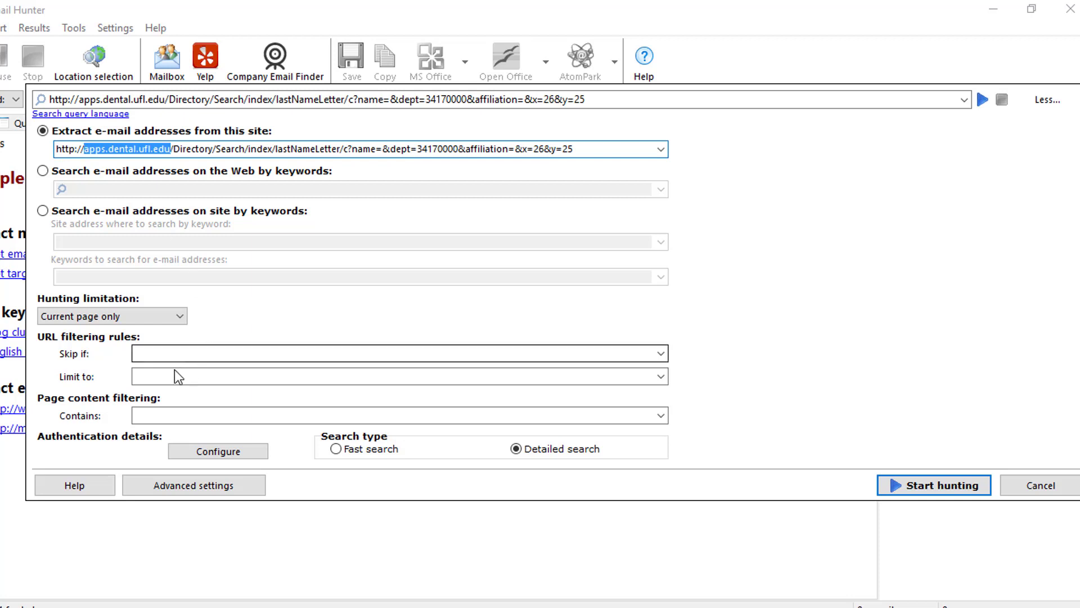
pyautogui.click(155, 376)
pyautogui.hotkey('ctrl', 'v')
pyautogui.click(164, 317)
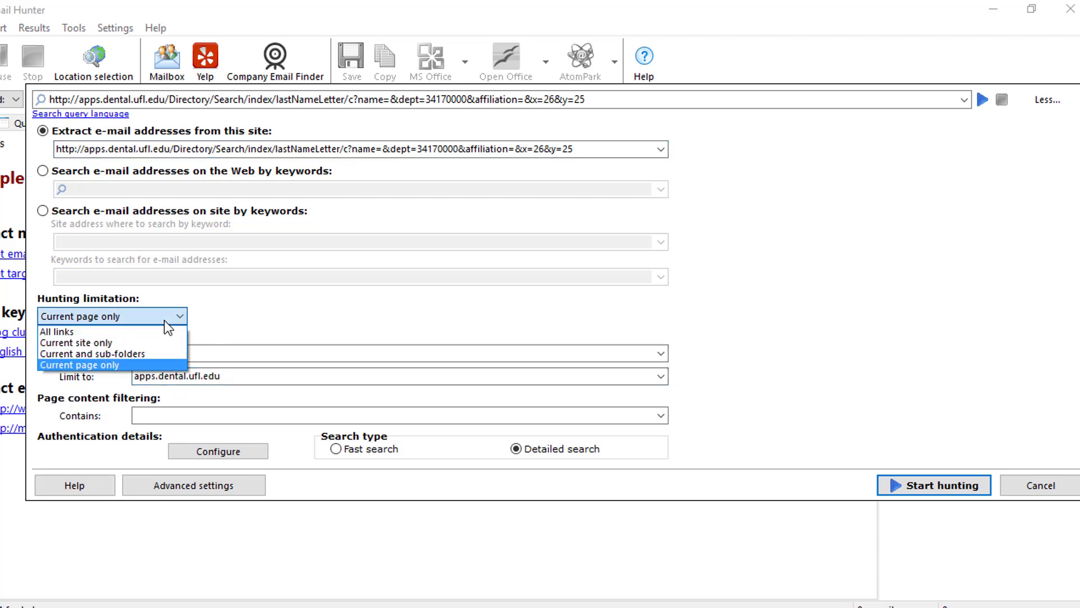
pyautogui.click(164, 344)
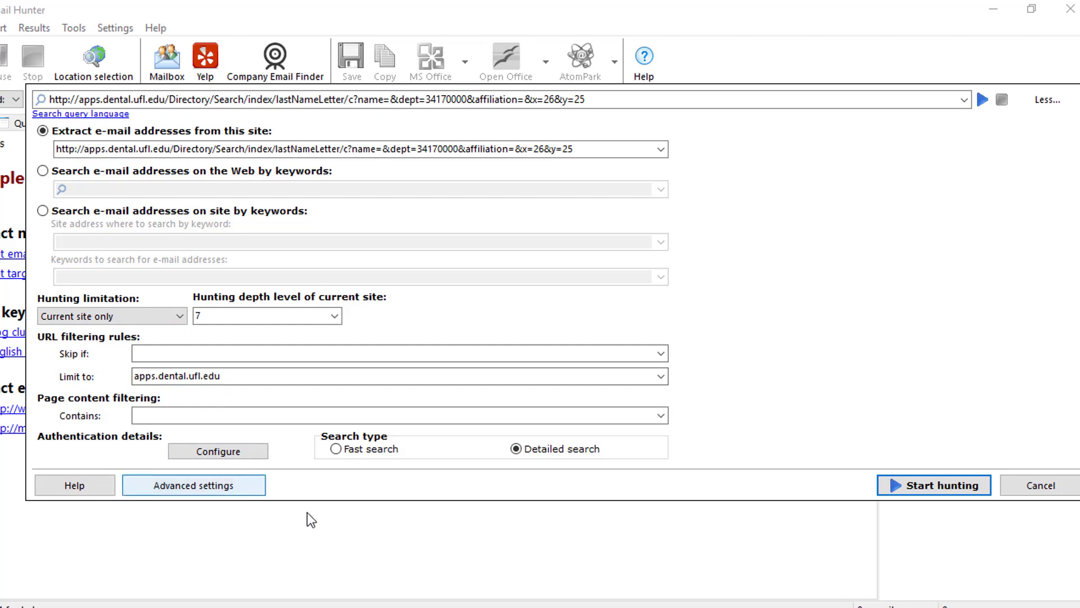
# Start hunting from the live website, acknowledge the building links notice, and stop at 90 results.
pyautogui.click(907, 487)
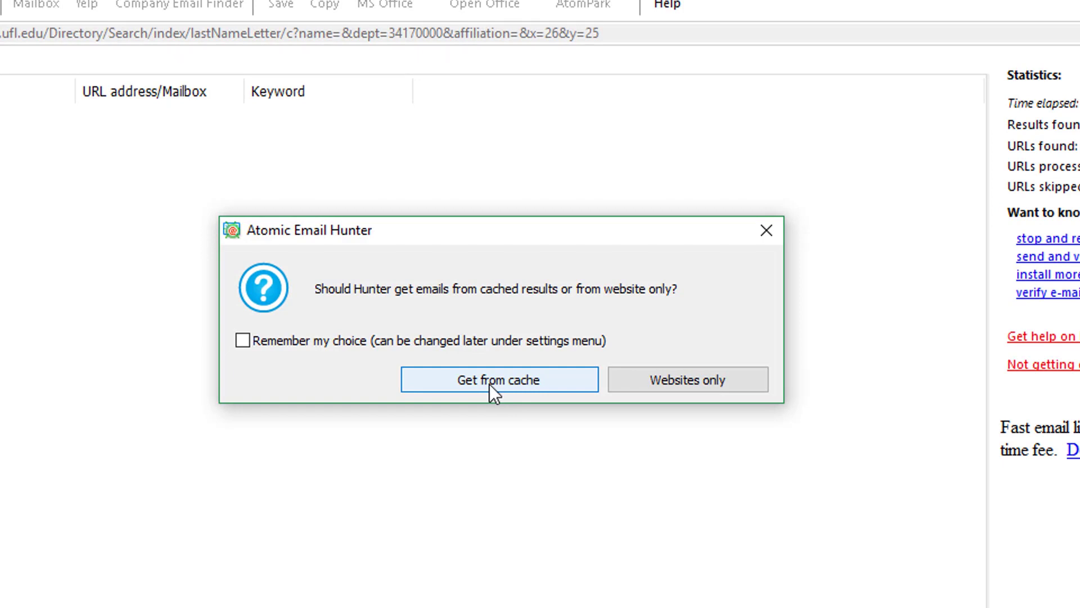
pyautogui.click(658, 383)
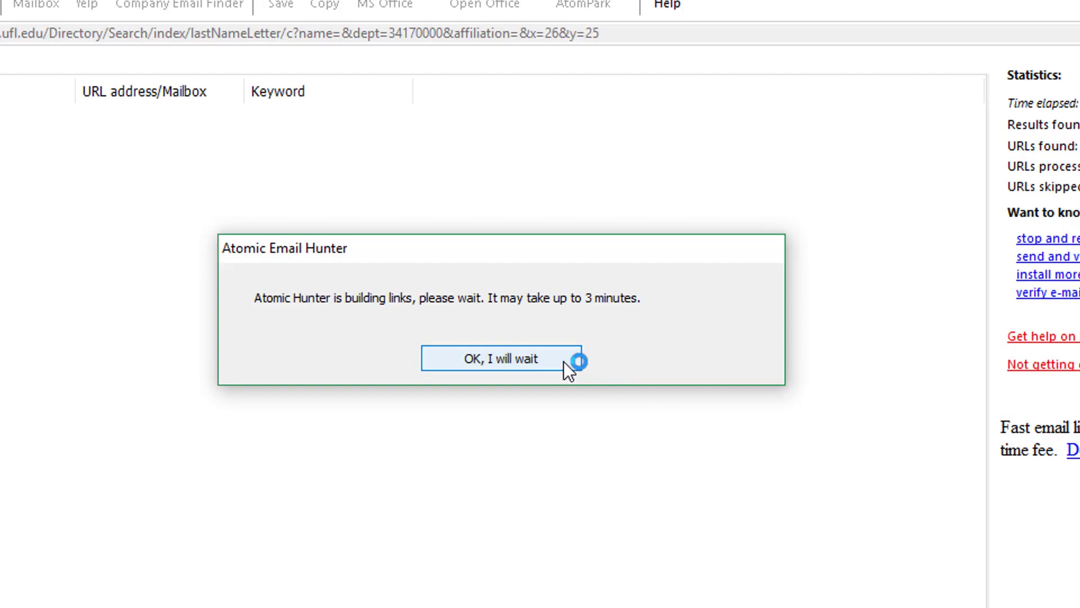
pyautogui.click(541, 359)
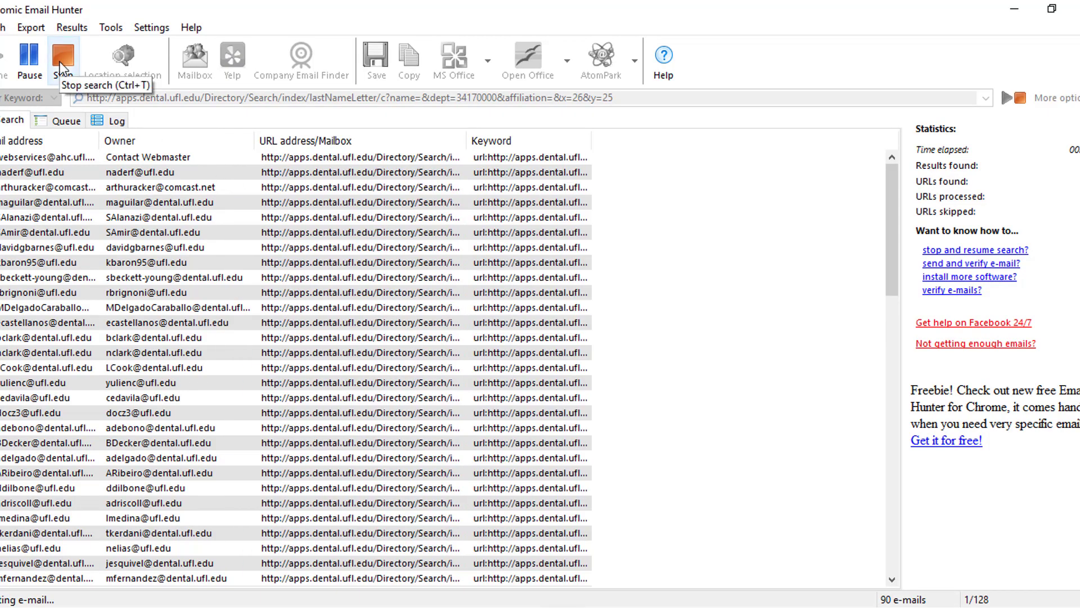
pyautogui.click(61, 61)
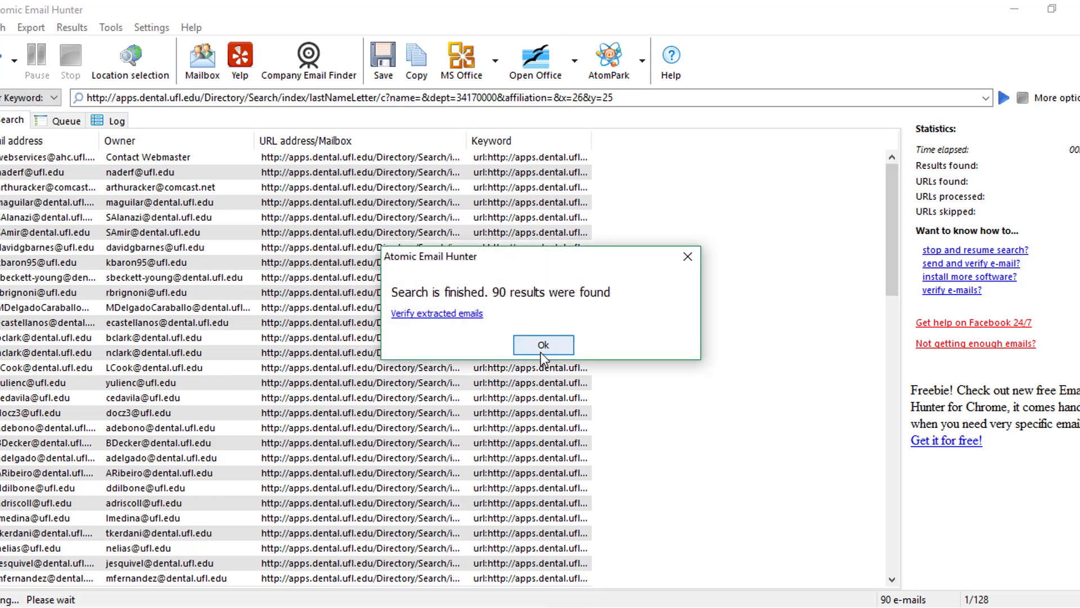
# Dismiss the finished notice and delete duplicates from the 90 results, with none found.
pyautogui.click(542, 345)
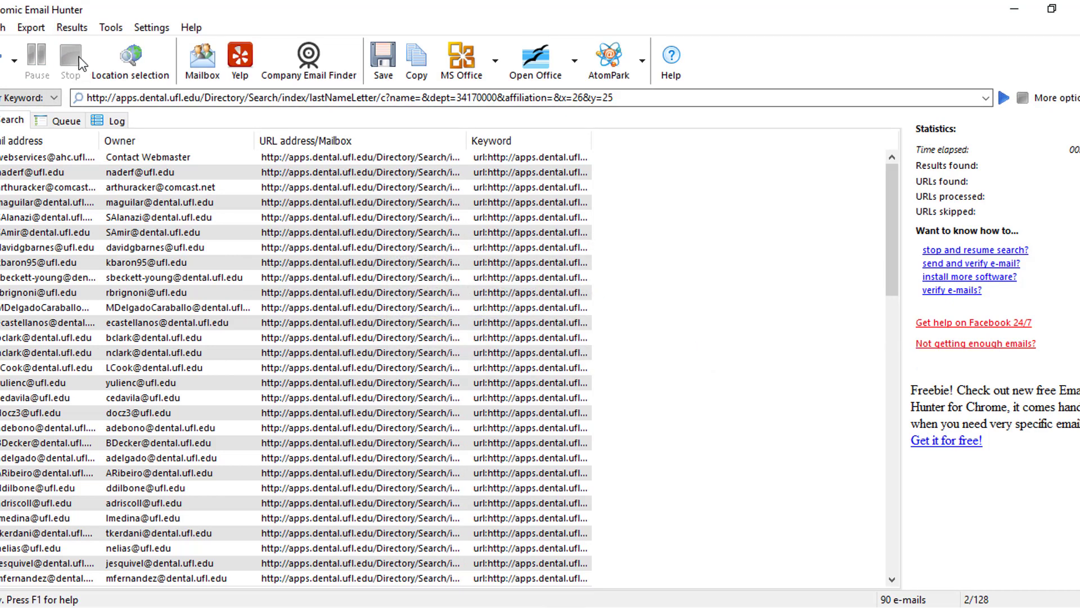
pyautogui.click(73, 28)
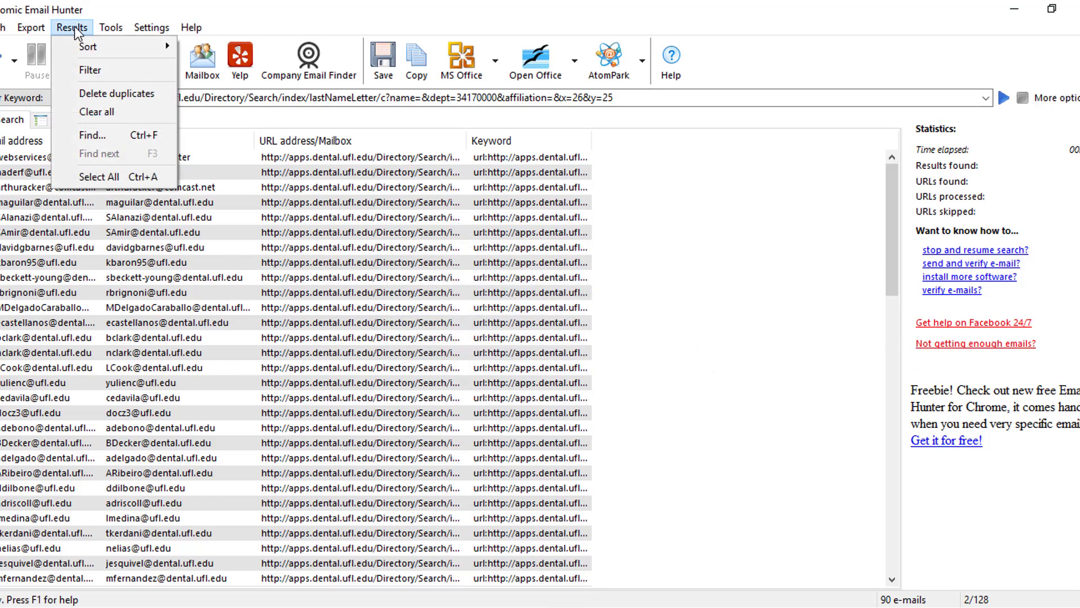
pyautogui.click(138, 94)
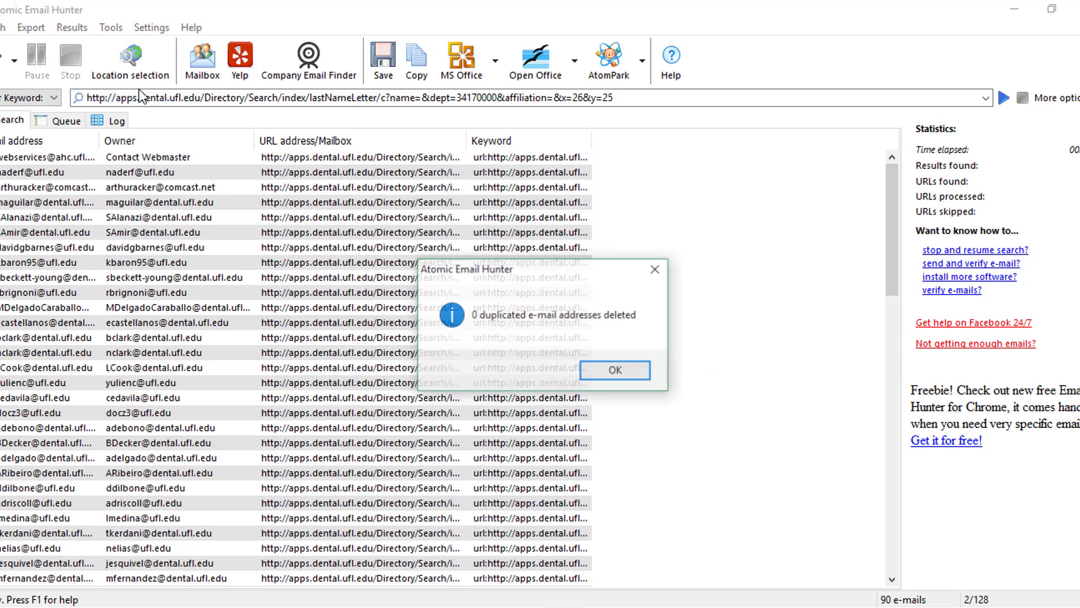
pyautogui.click(656, 270)
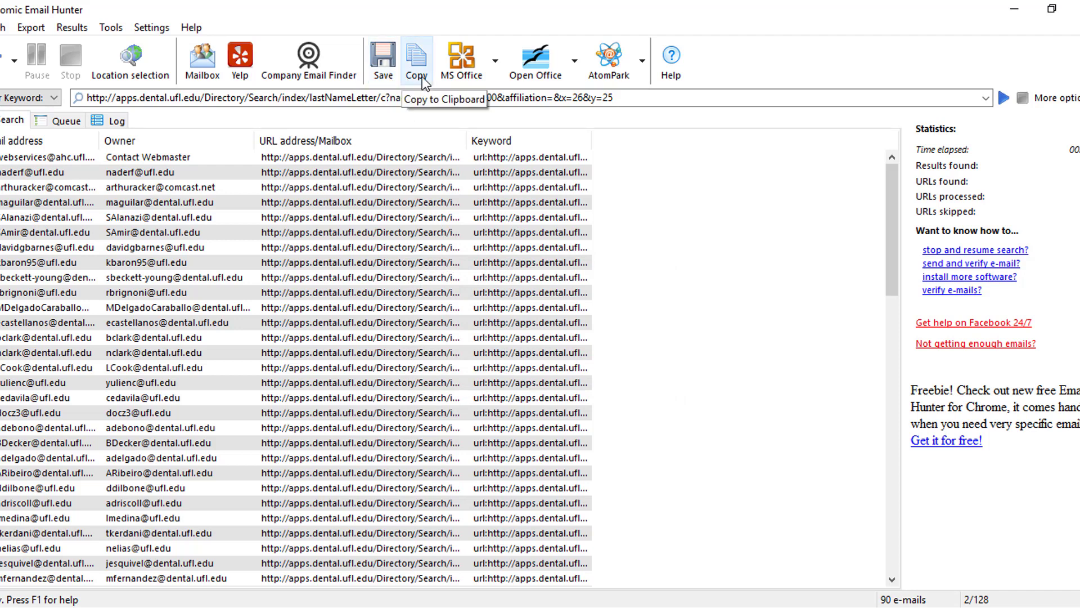
# Browse the MS Office, Open Office and AtomPark export and hand-off options.
pyautogui.click(494, 61)
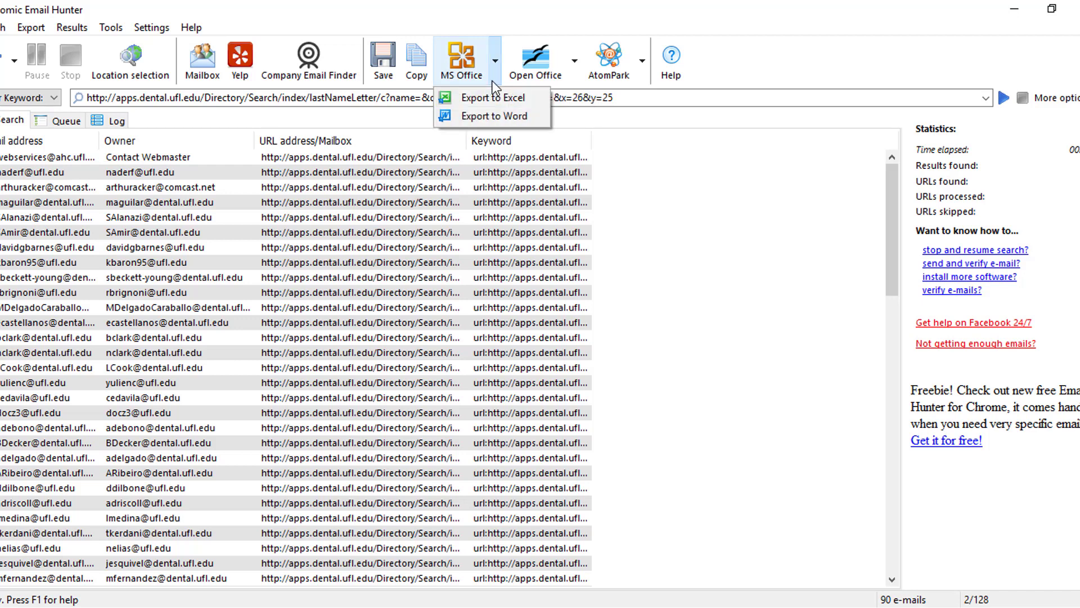
pyautogui.click(576, 63)
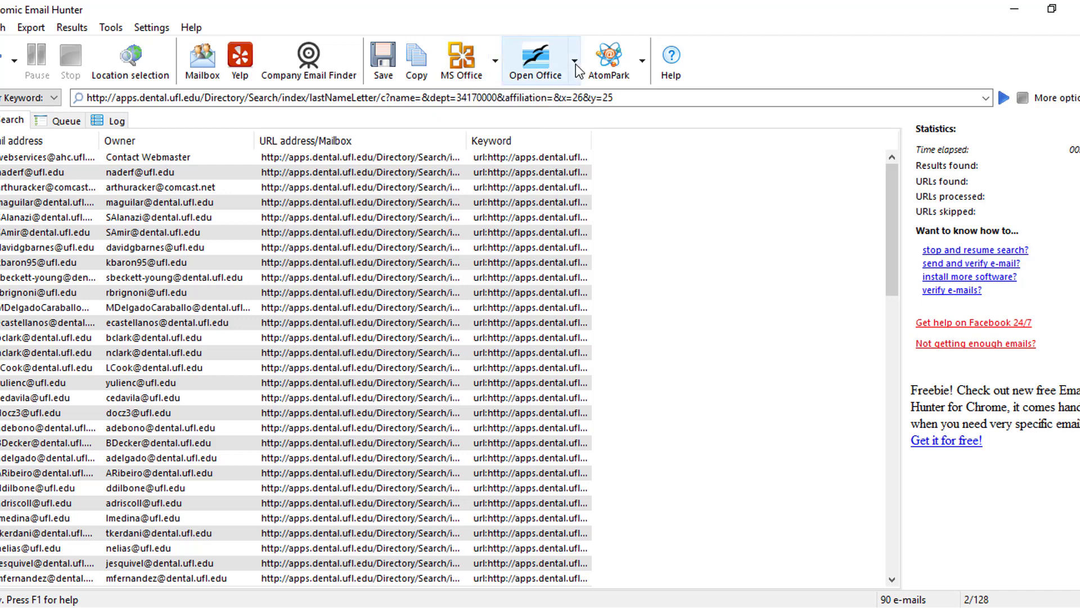
pyautogui.click(576, 63)
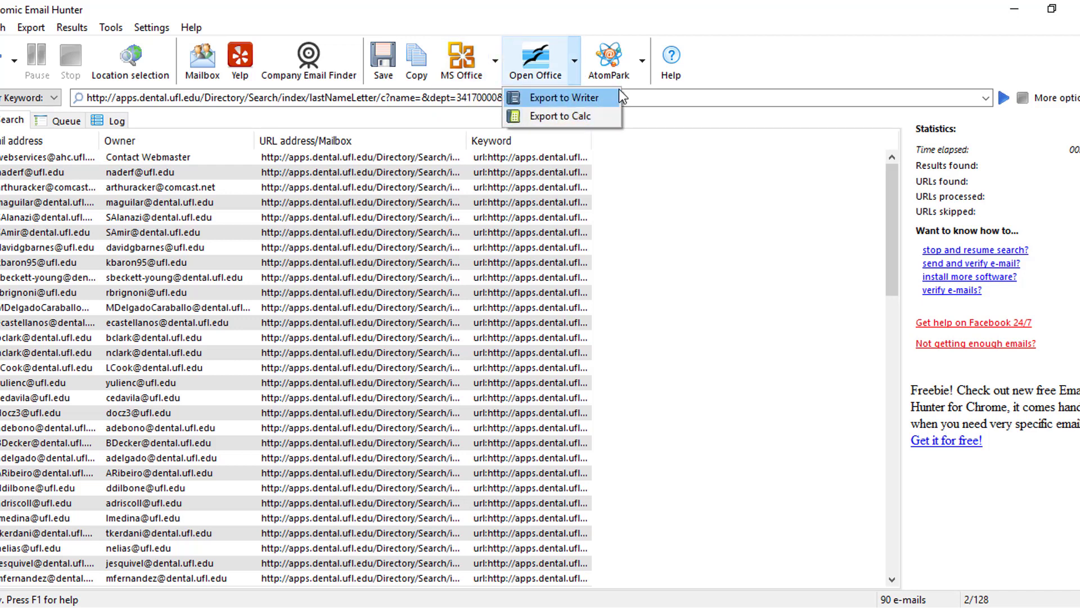
pyautogui.click(641, 68)
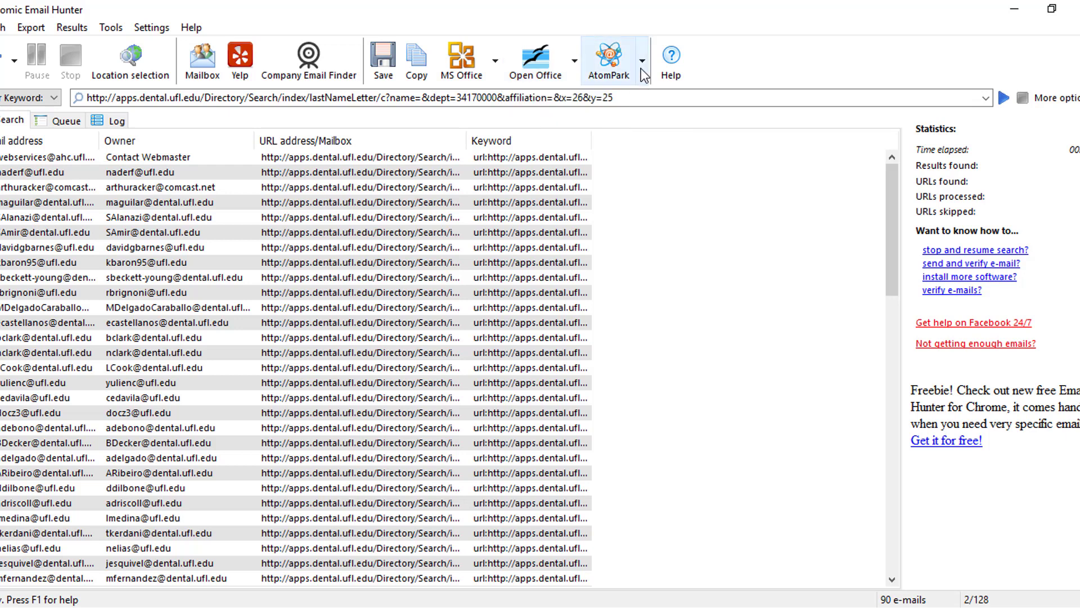
pyautogui.click(644, 73)
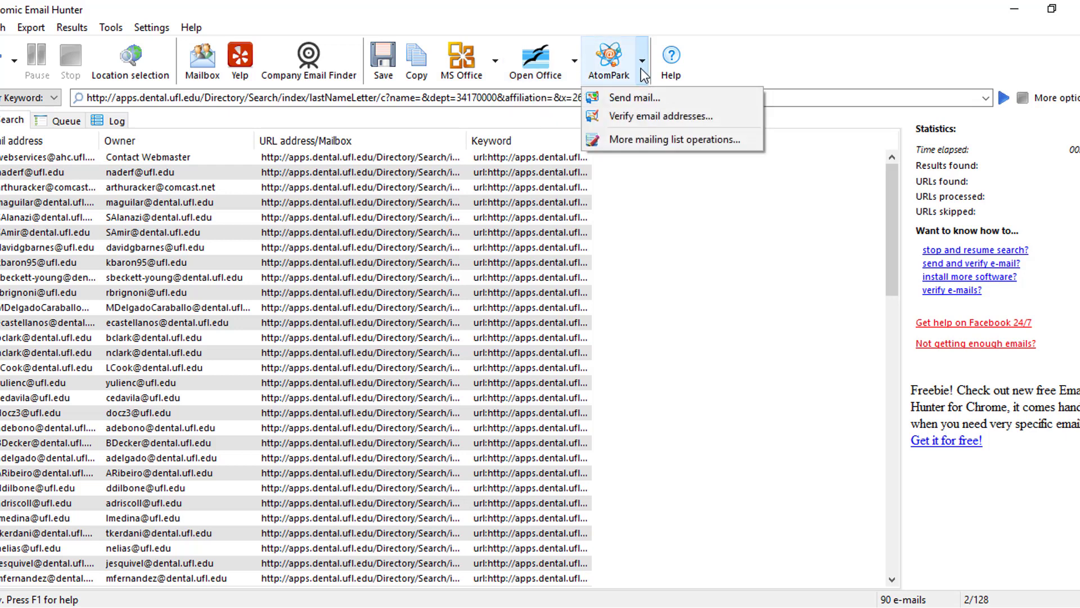
# Run Atomic Mail Verifier on the extracted addresses, then close the verifier.
pyautogui.click(685, 115)
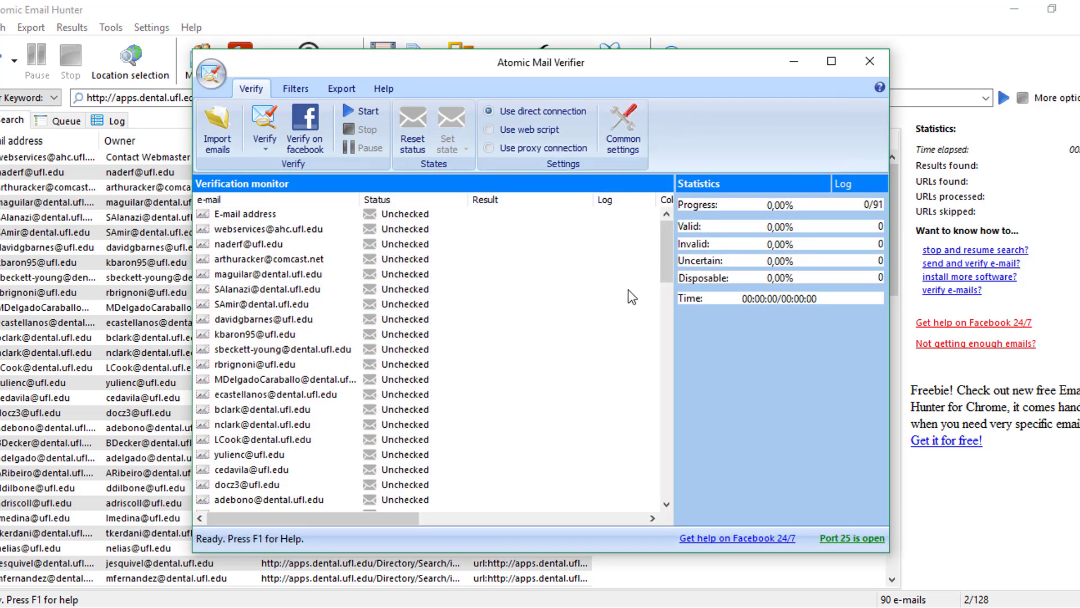
pyautogui.click(267, 122)
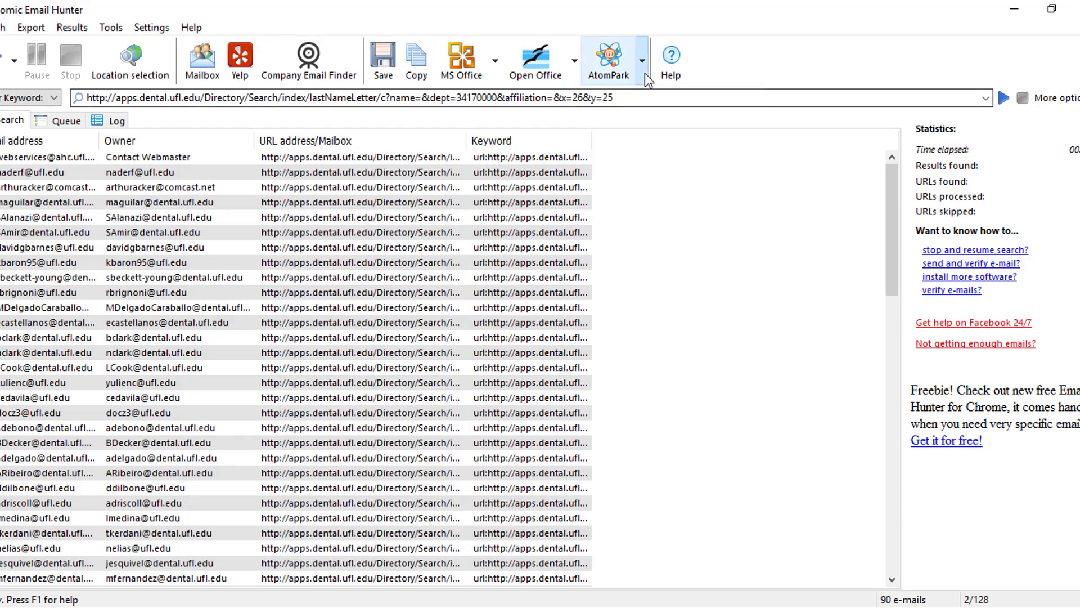
pyautogui.click(608, 56)
# Pass the 90 extracted e-mails to Atomic Mail Sender as recipients.
pyautogui.click(652, 100)
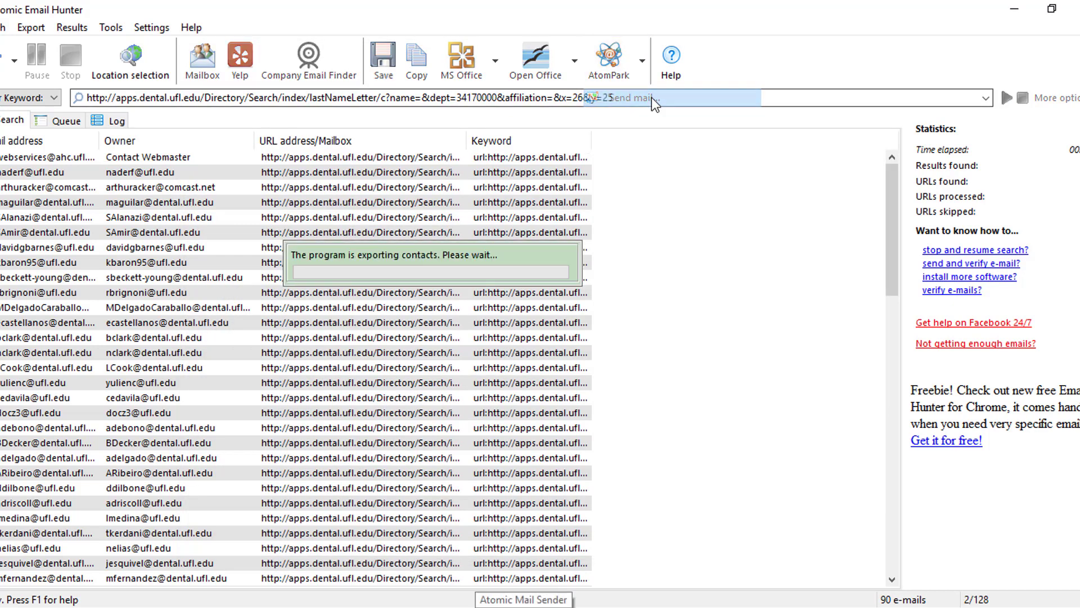
pyautogui.scroll(-3, 505, 262)
pyautogui.scroll(3, 505, 262)
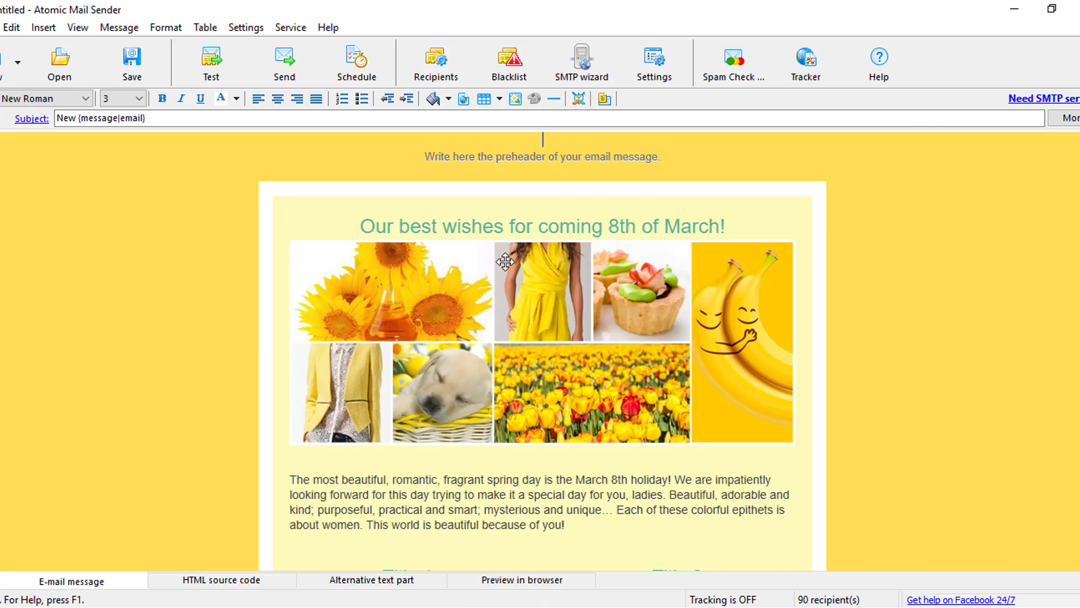
# Highlight Atomic Email Hunter 13.20 in the orders list, then browse the Buy -20% product order page.
pyautogui.click(1015, 8)
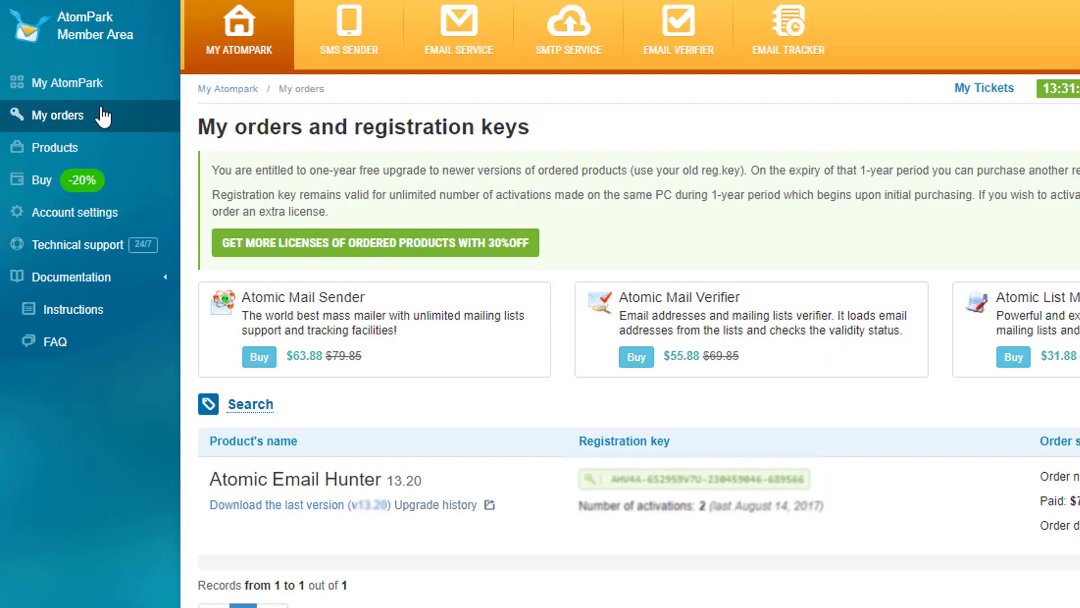
pyautogui.moveTo(210, 478); pyautogui.dragTo(428, 485)
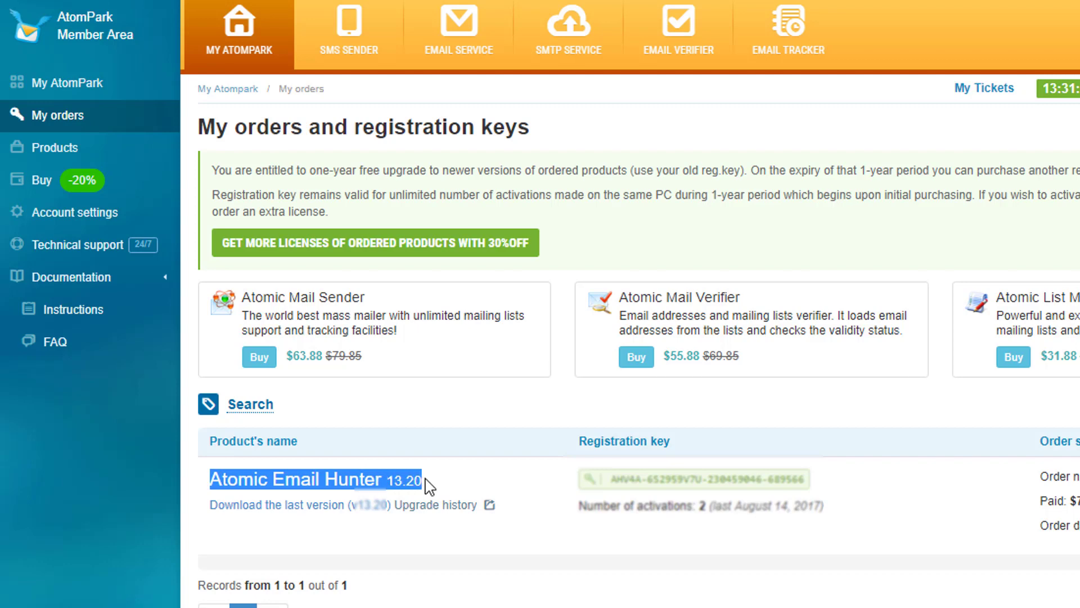
pyautogui.click(80, 181)
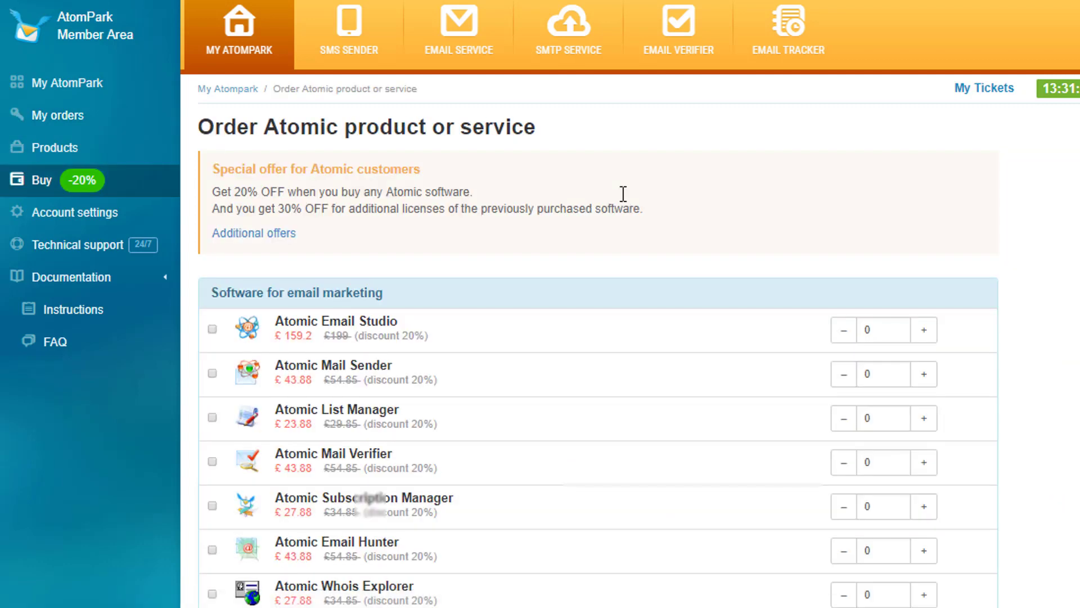
pyautogui.scroll(-2, 622, 194)
pyautogui.scroll(-4, 626, 202)
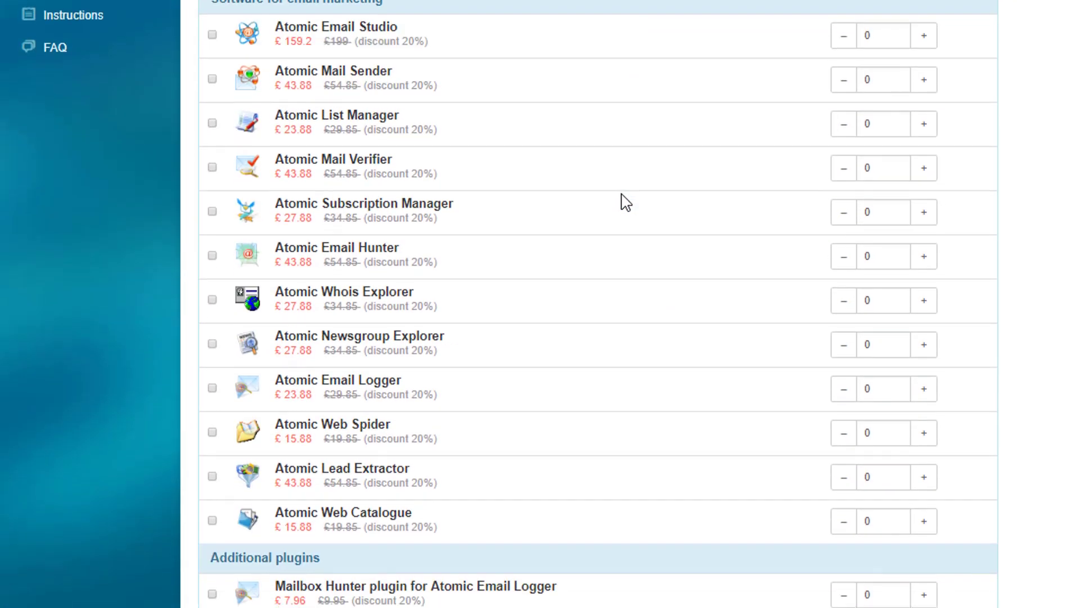